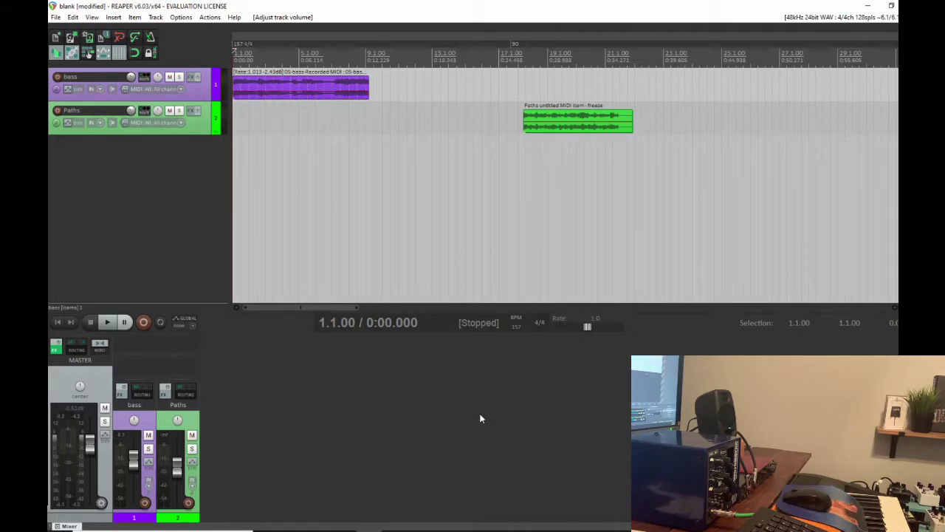
# Step: Open Focusrite Control, inspect the playback source options for Line Output 4, and close the application
pyautogui.press('super')
pyautogui.write('focusrite')
pyautogui.press('Return')
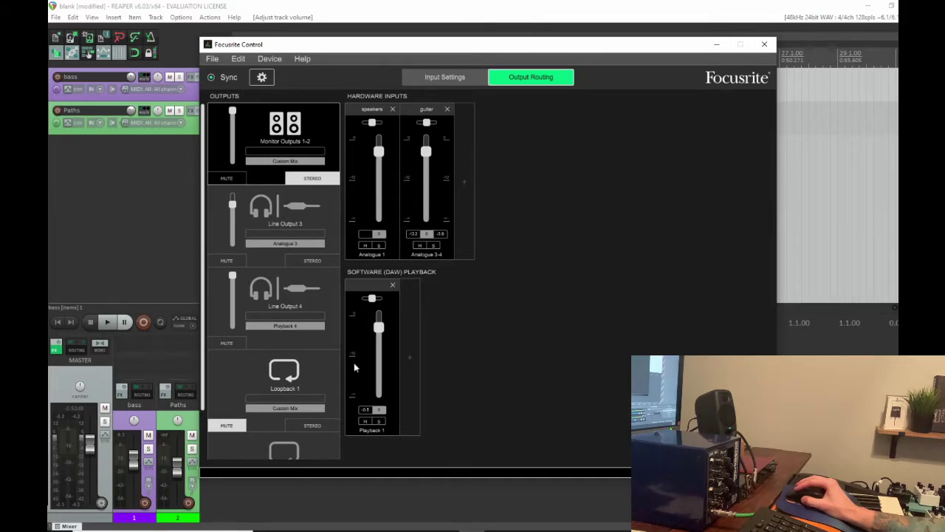
pyautogui.click(289, 325)
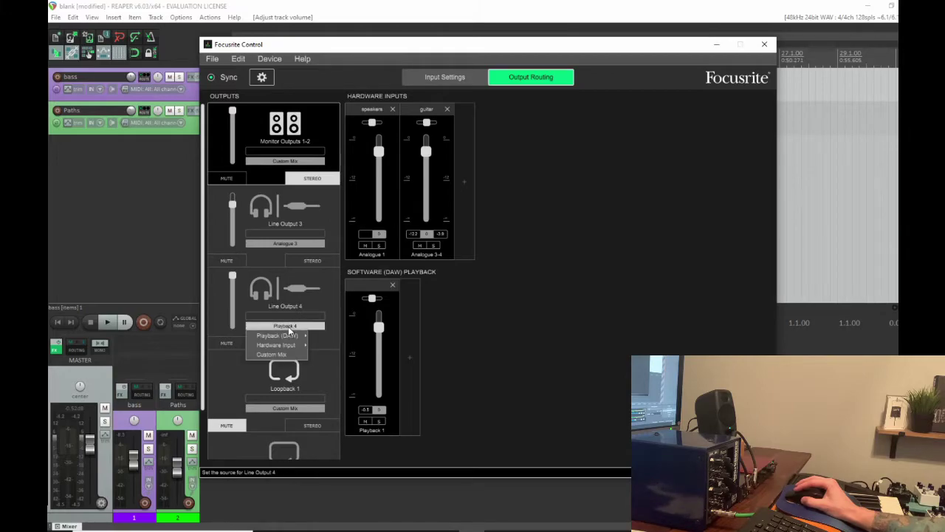
pyautogui.moveTo(286, 336)
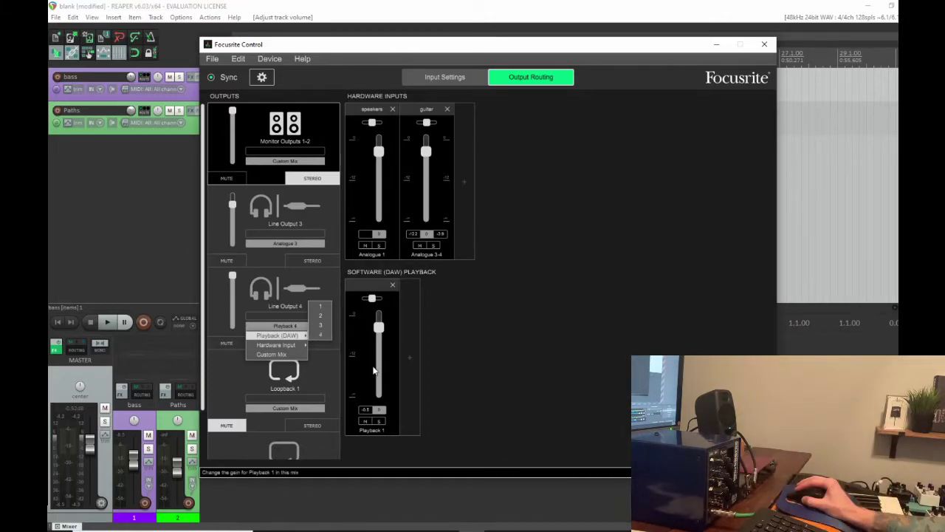
pyautogui.click(392, 344)
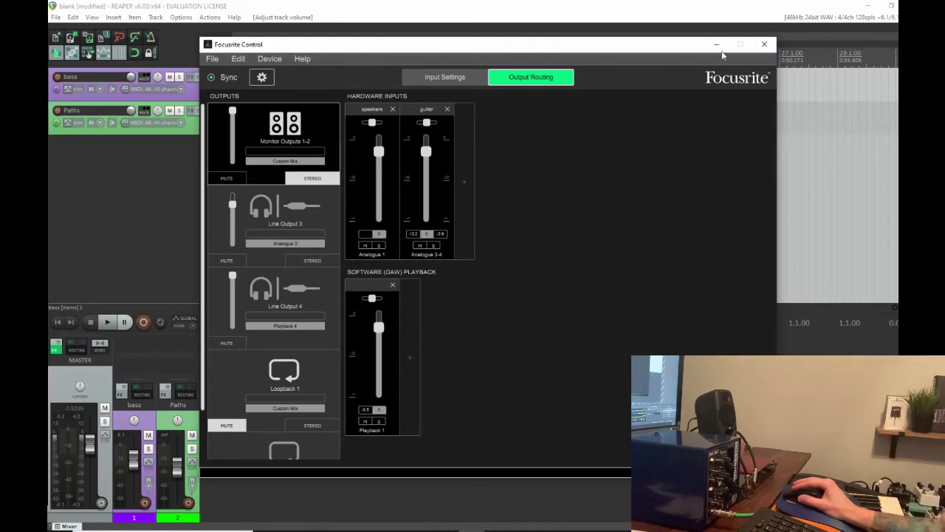
pyautogui.click(764, 47)
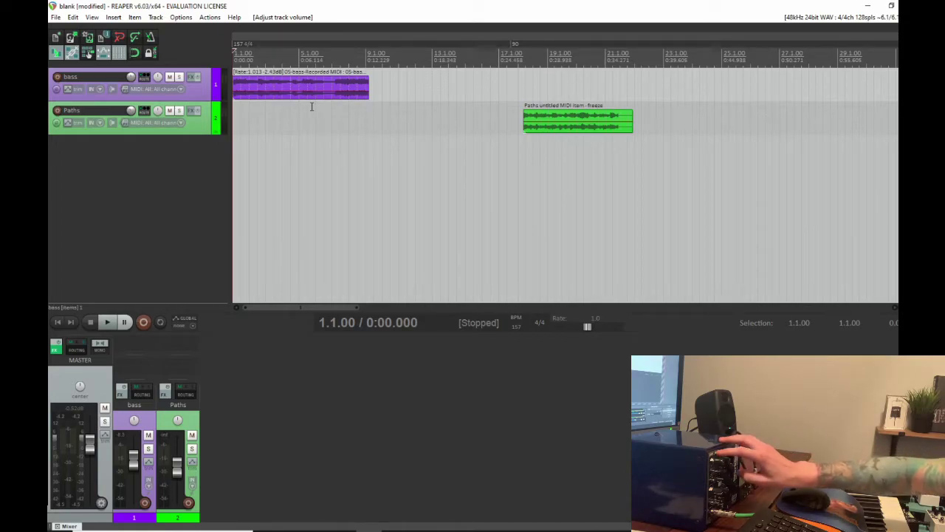
# Step: Check the bass track's mono input choices and the input and output ranges in the audio device preferences
pyautogui.click(181, 88)
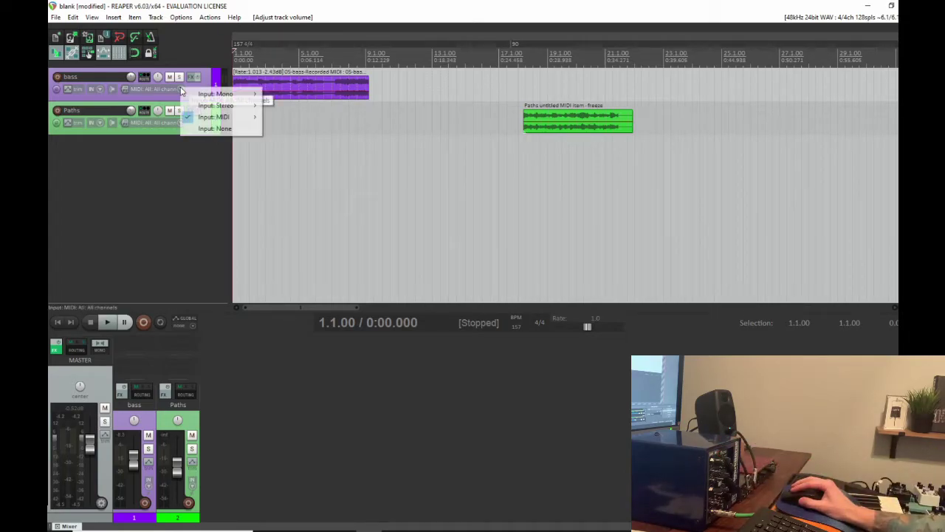
pyautogui.moveTo(233, 94)
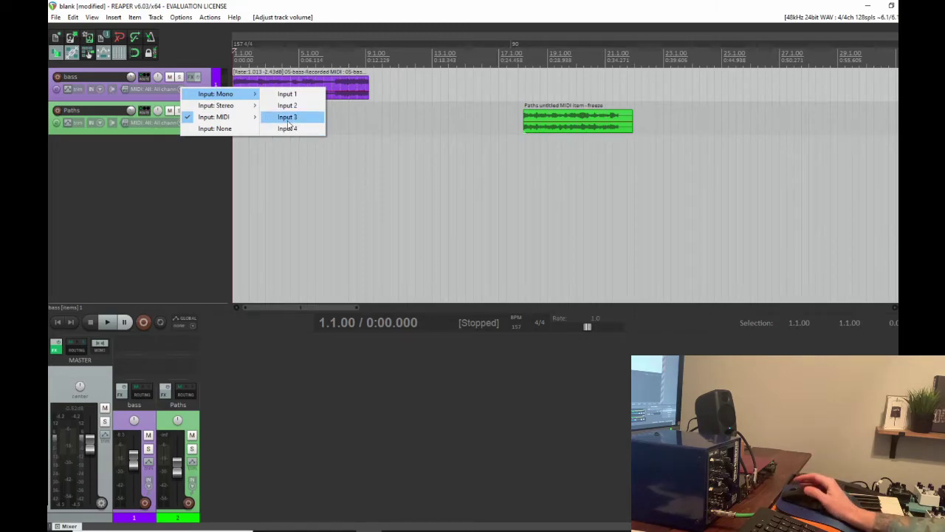
pyautogui.click(179, 221)
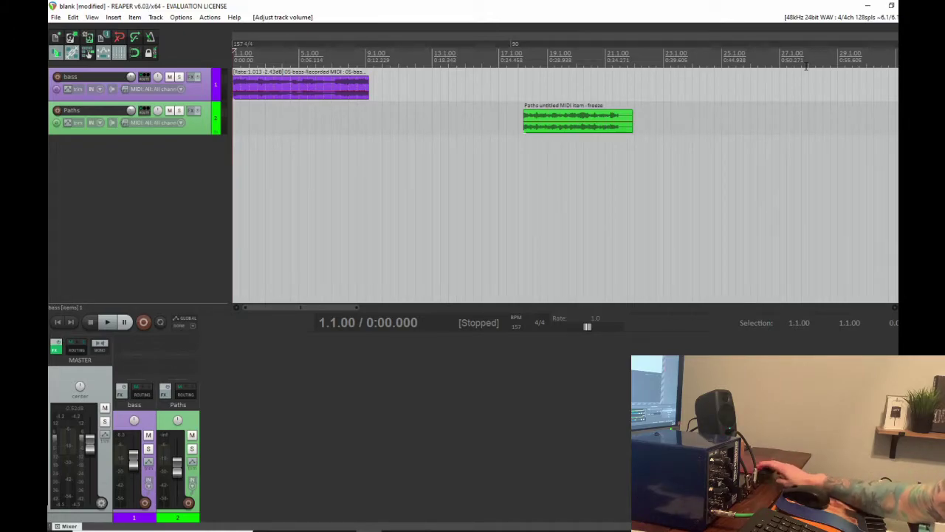
pyautogui.click(809, 18)
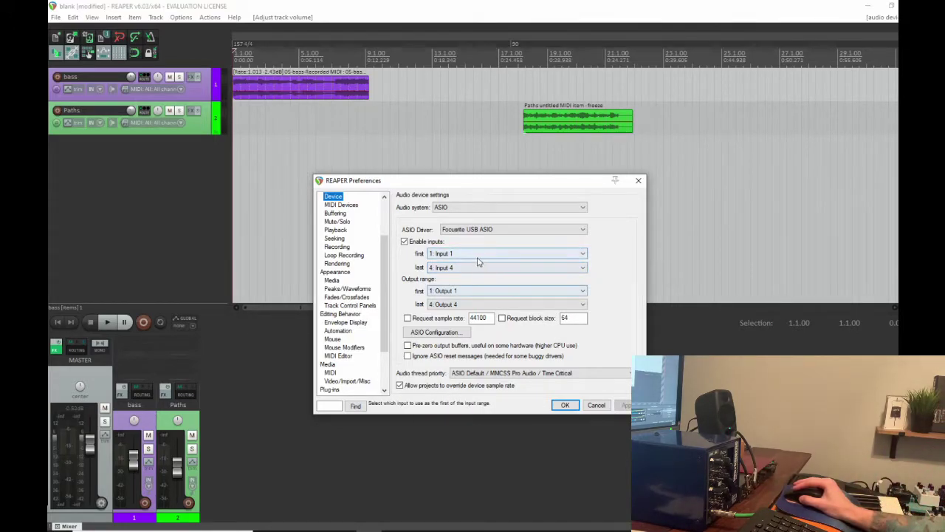
pyautogui.click(564, 405)
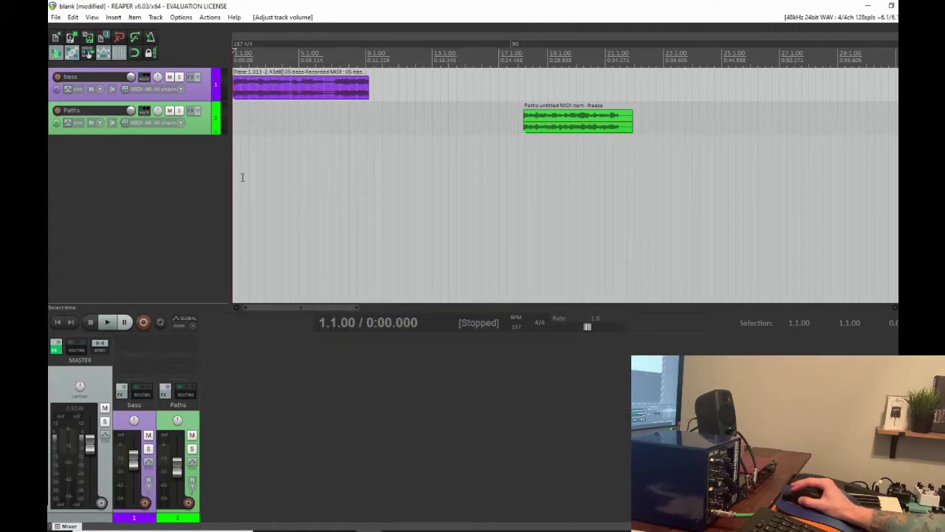
# Step: Add the ReaInsert (Cockos) plug-in to the bass track and move its window fully into view
pyautogui.click(210, 104)
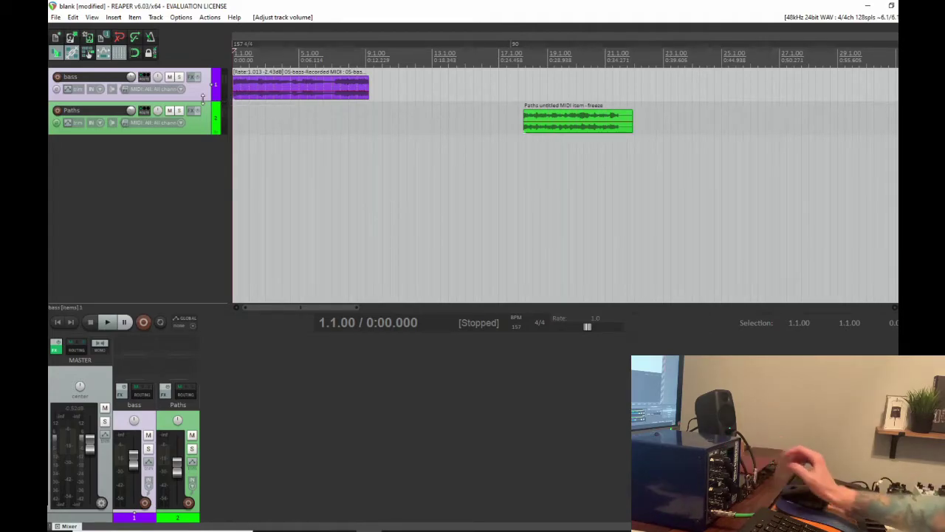
pyautogui.click(192, 77)
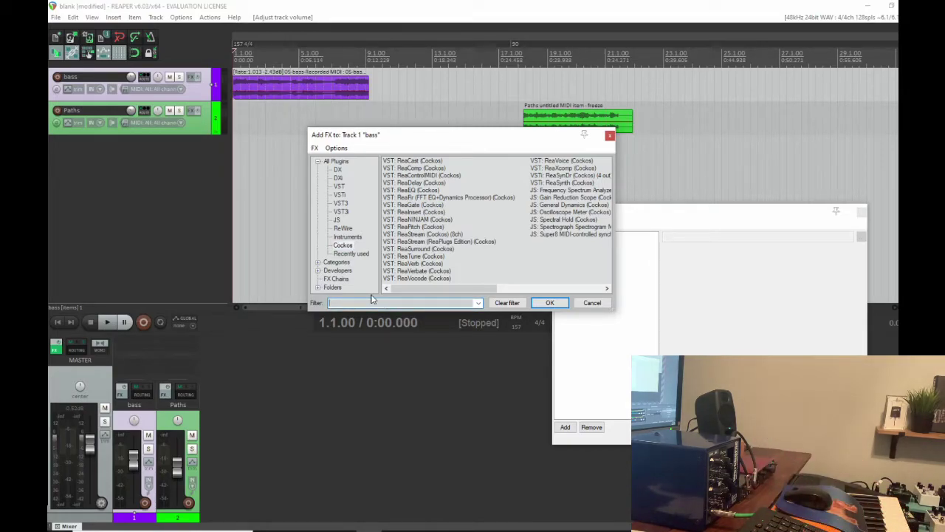
pyautogui.write('rea')
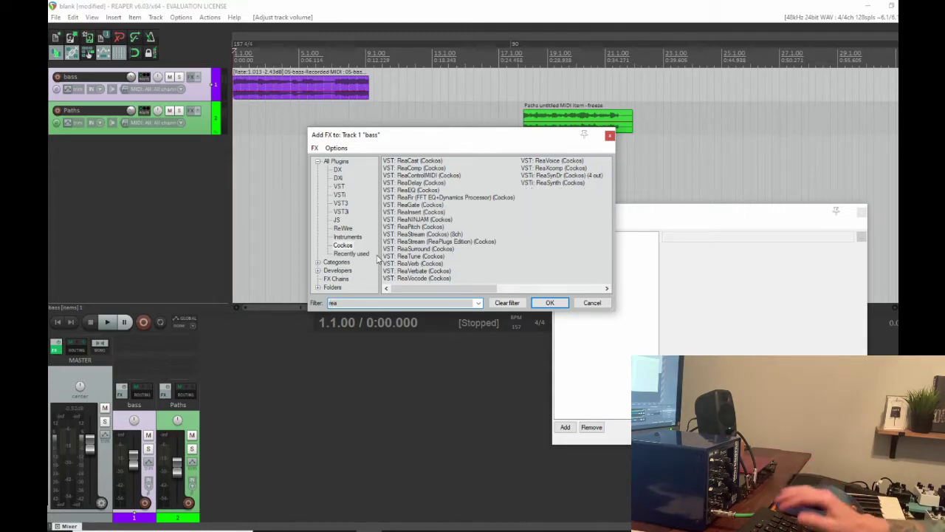
pyautogui.press('BackSpace')
pyautogui.write('ins')
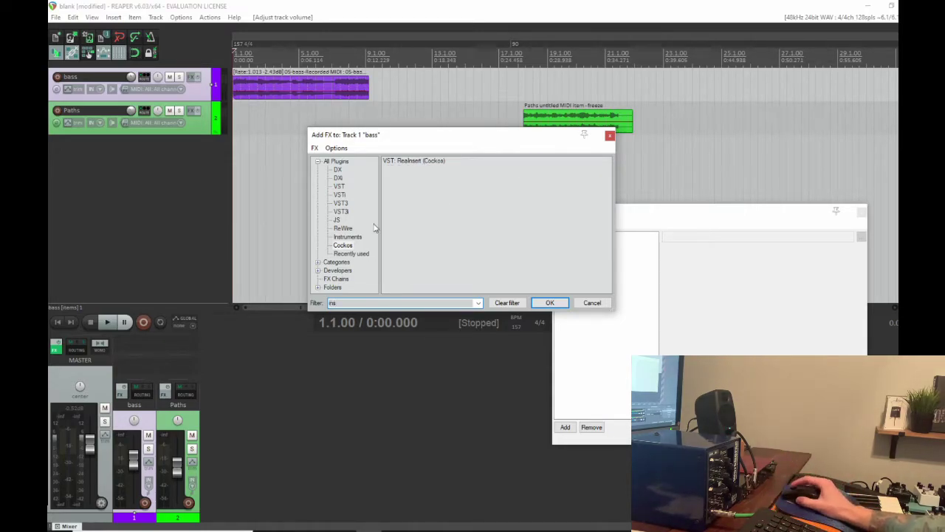
pyautogui.doubleClick(428, 160)
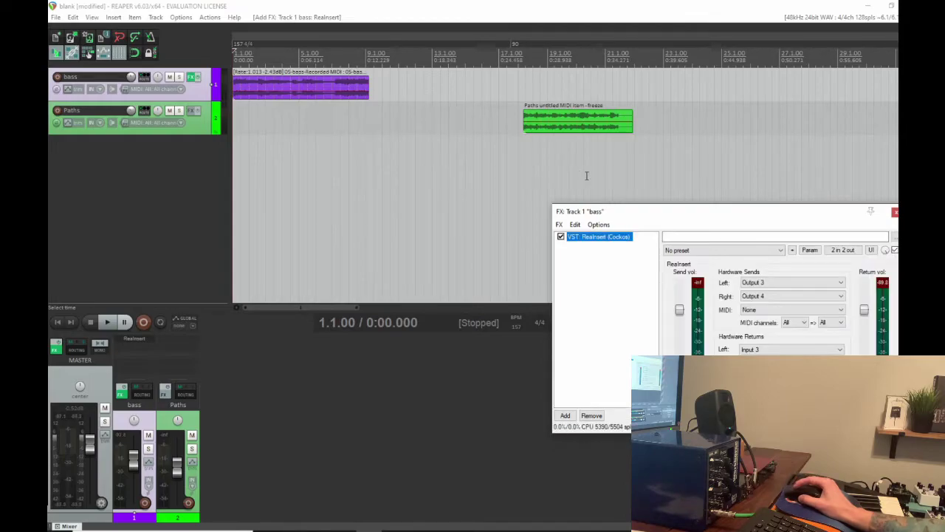
pyautogui.moveTo(648, 213); pyautogui.dragTo(365, 213)
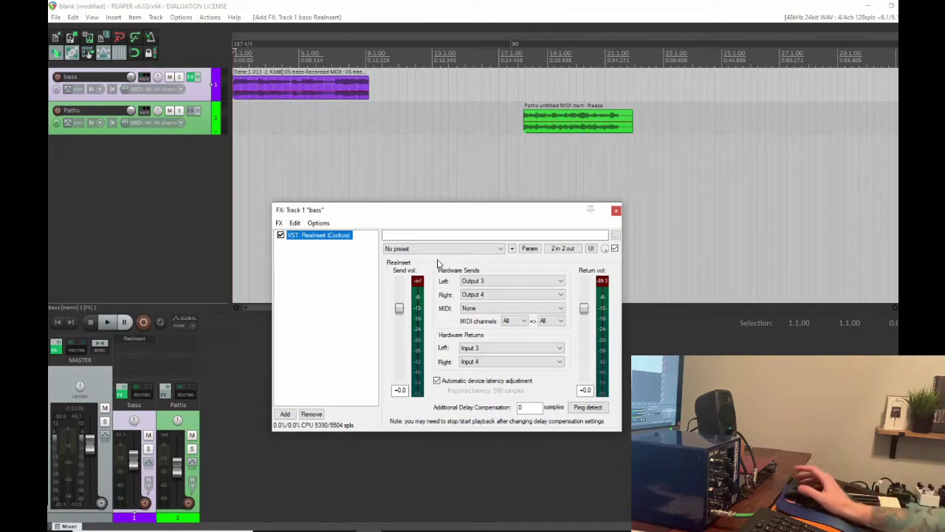
# Step: Set ReaInsert's left hardware send to Output 4 and left hardware return to Input 4, and test with playback
pyautogui.click(476, 280)
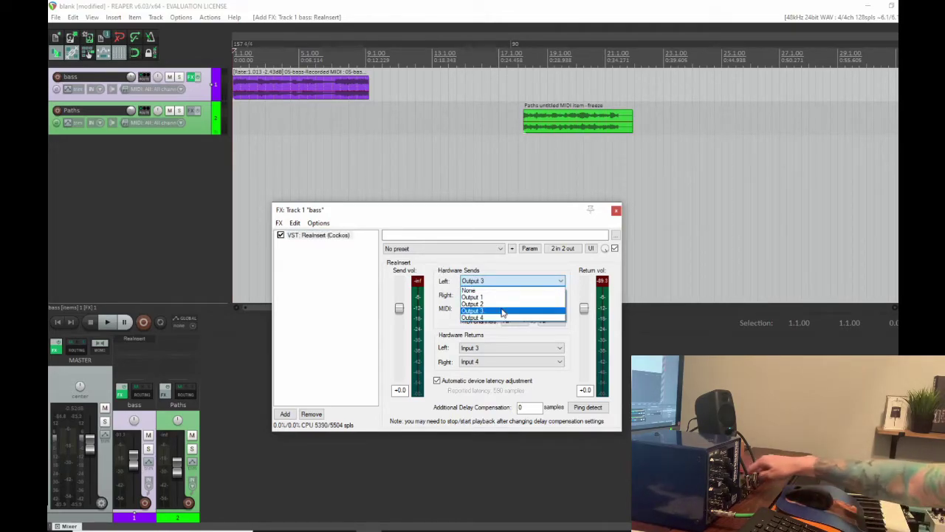
pyautogui.click(500, 318)
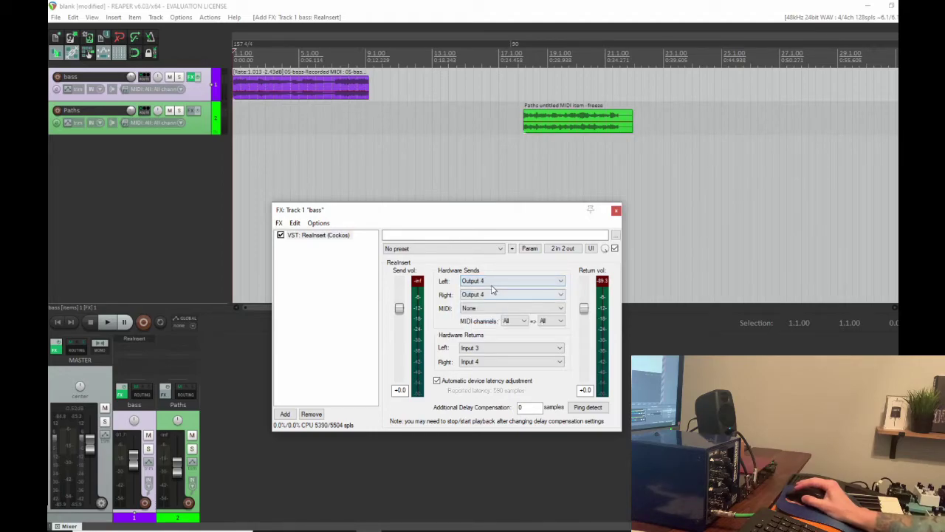
pyautogui.click(492, 348)
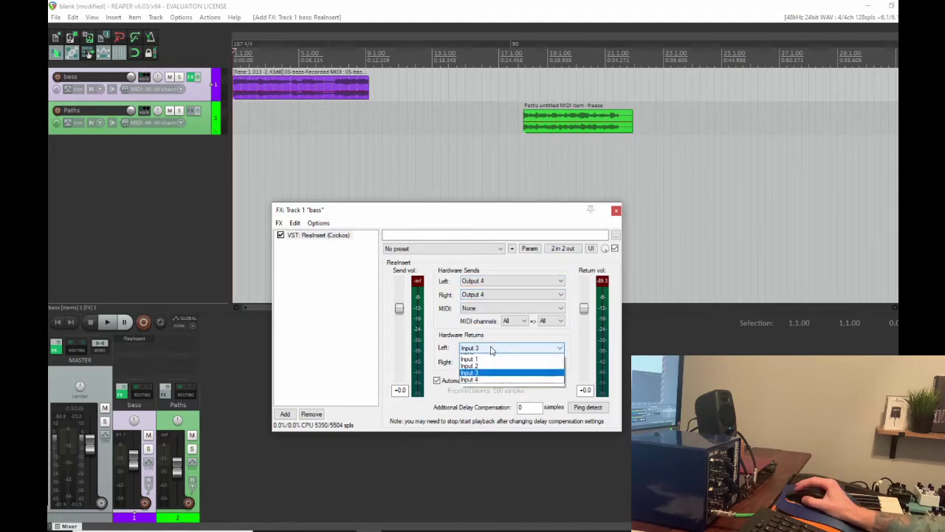
pyautogui.click(487, 384)
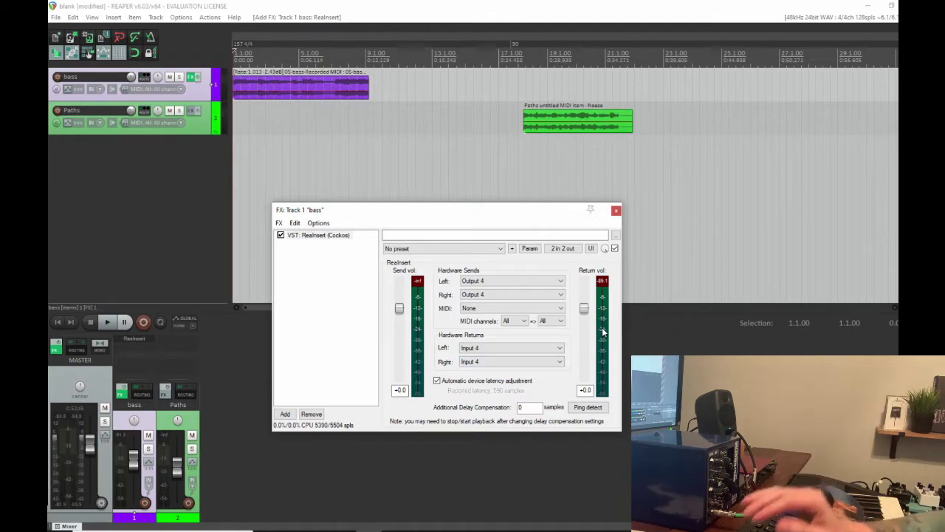
pyautogui.press('space')
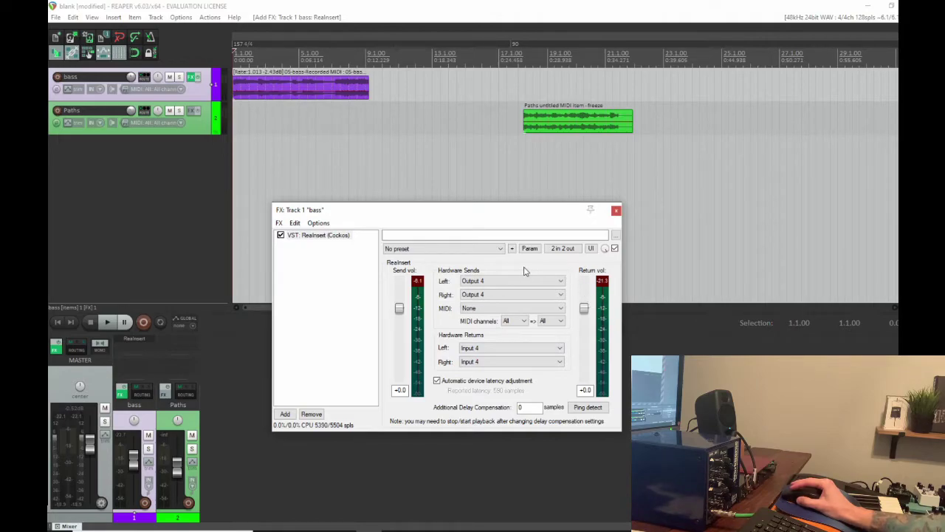
# Step: Lower ReaInsert's send volume to about -5.9 dB and its return volume to about -6.5 dB
pyautogui.click(498, 250)
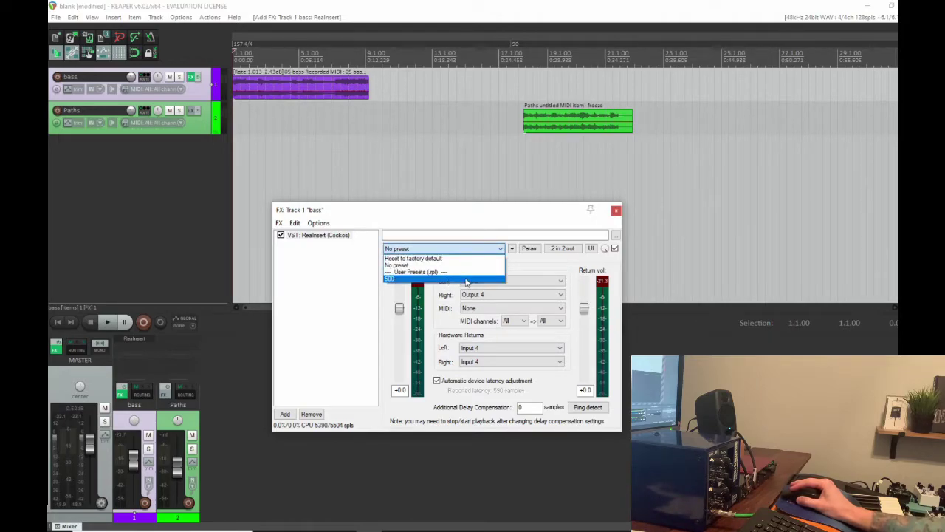
pyautogui.click(559, 270)
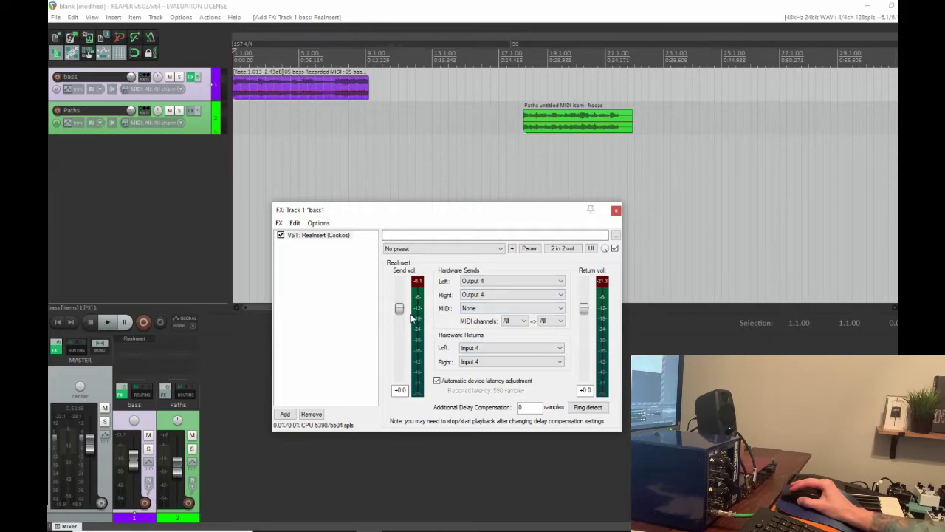
pyautogui.moveTo(399, 309); pyautogui.dragTo(399, 320)
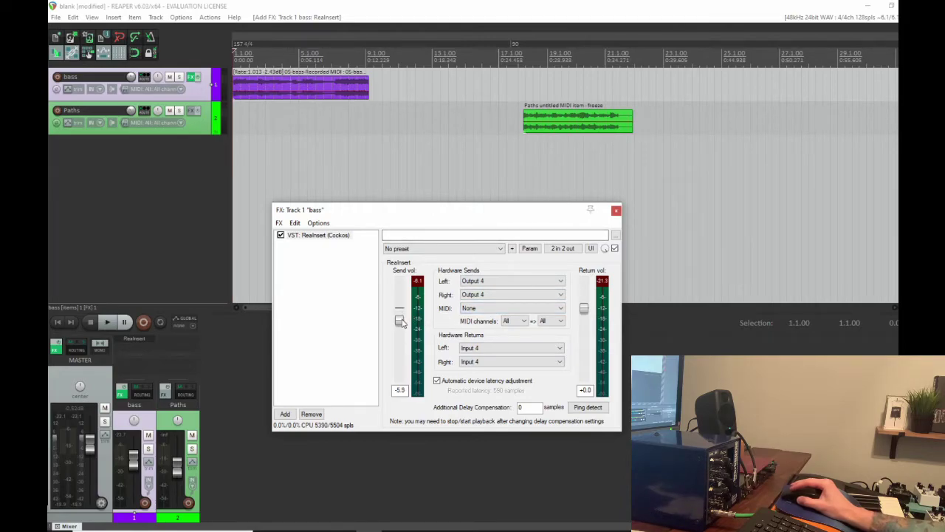
pyautogui.moveTo(584, 308); pyautogui.dragTo(584, 324)
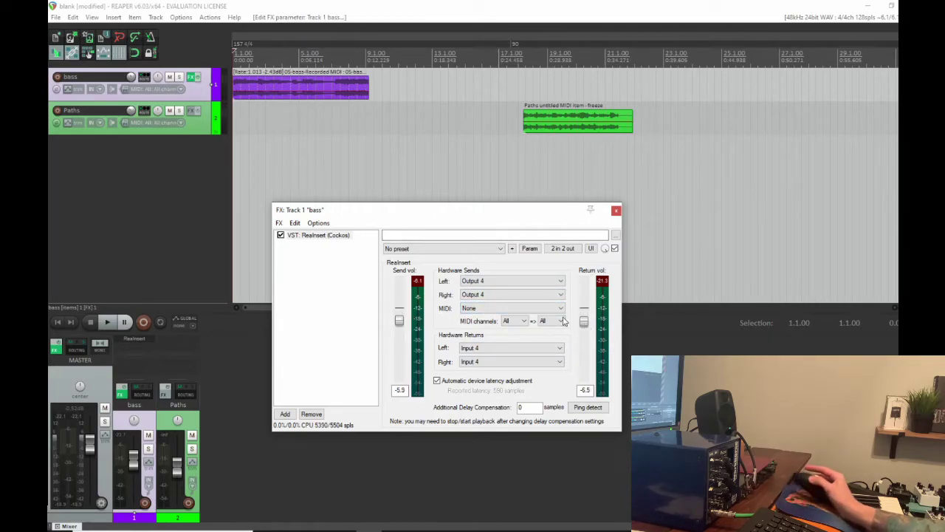
# Step: Load the user preset 500 in ReaInsert and close the bass track's effects window
pyautogui.click(502, 249)
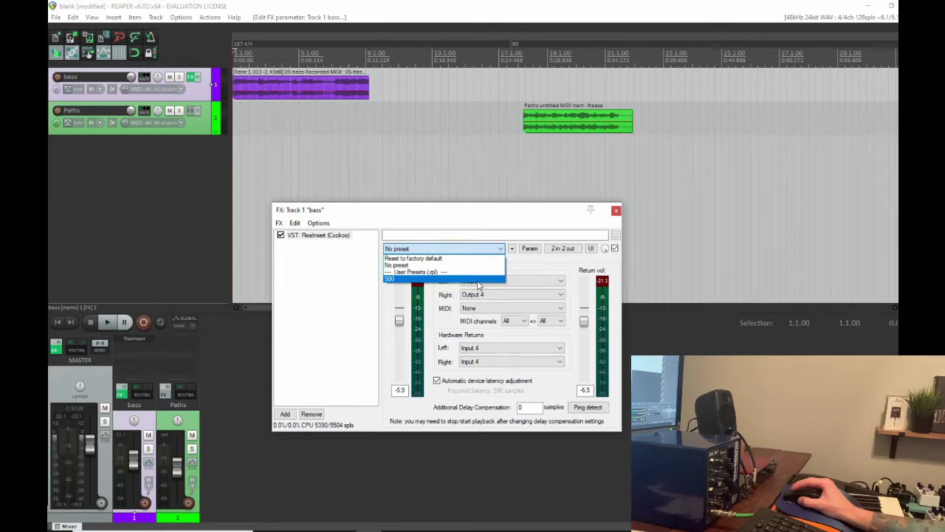
pyautogui.click(478, 280)
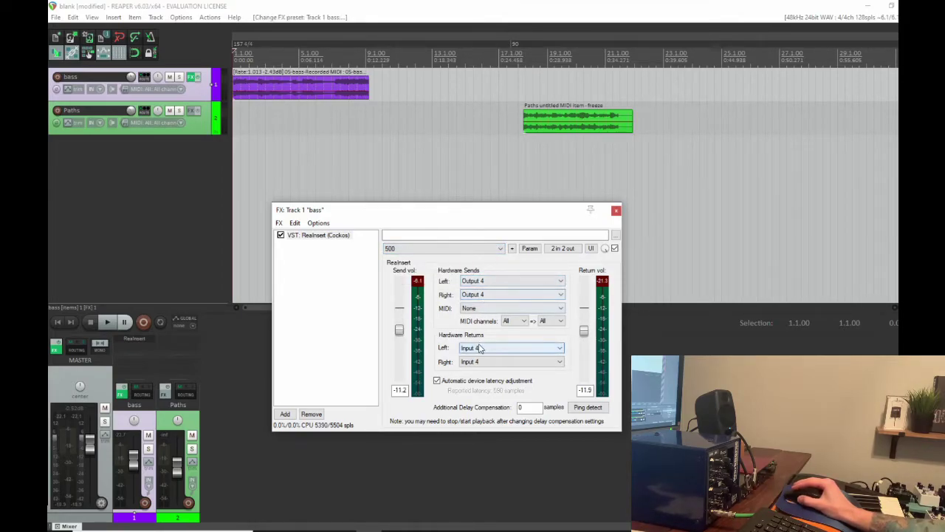
pyautogui.click(615, 211)
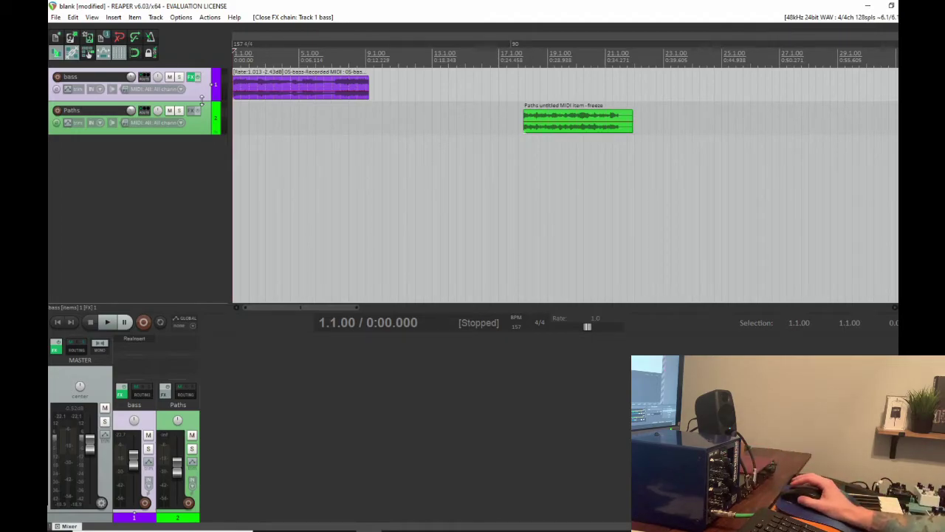
# Step: Insert a new track between bass and Paths and set its recording input to mono Input 4
pyautogui.doubleClick(185, 185)
pyautogui.moveTo(205, 132); pyautogui.dragTo(203, 111)
pyautogui.click(177, 124)
pyautogui.moveTo(218, 131)
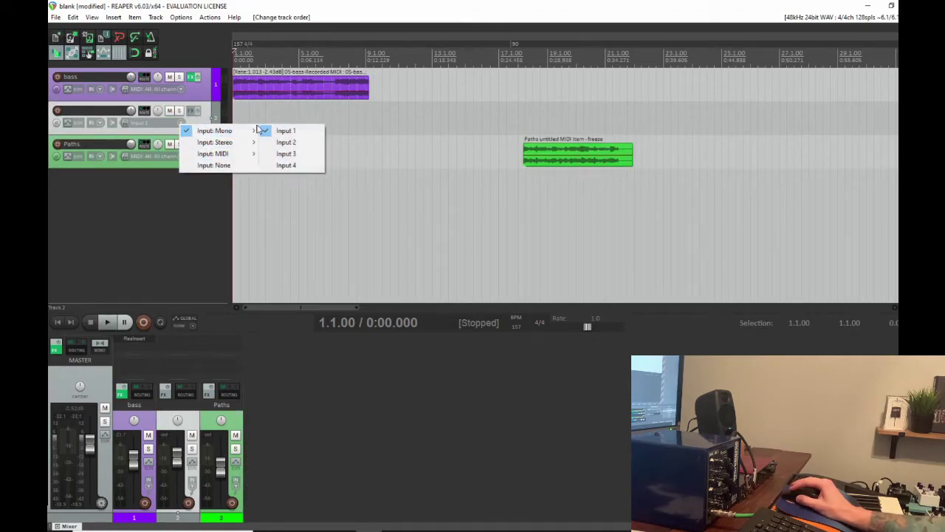
pyautogui.click(290, 164)
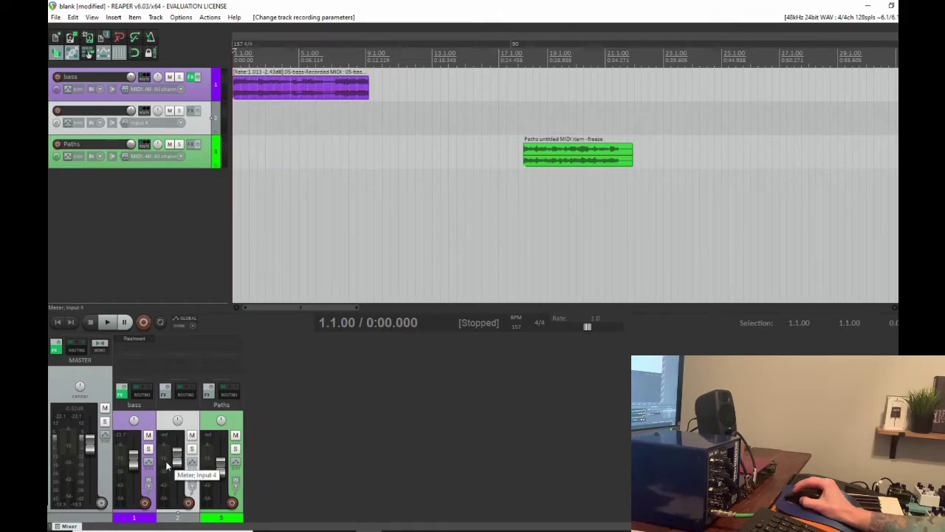
# Step: Play the project briefly to check the new track's level, and arm that track for recording
pyautogui.press('space')
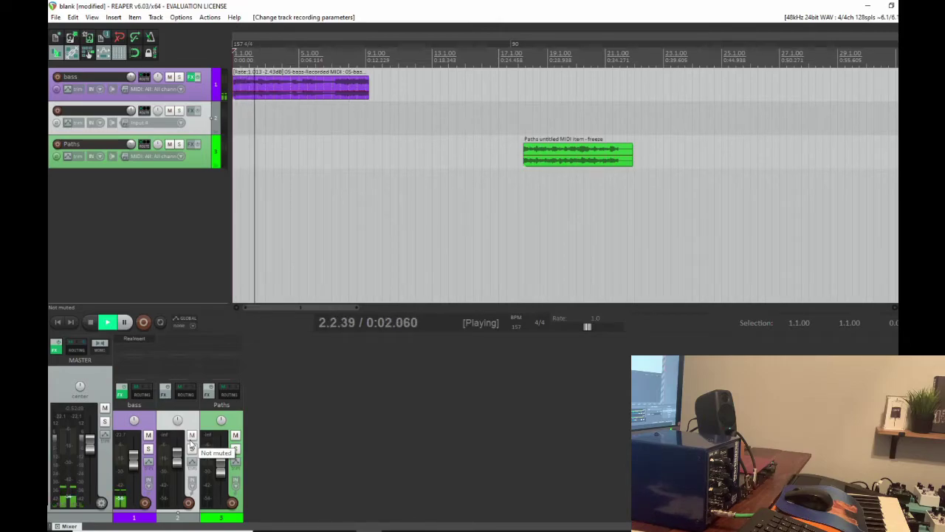
pyautogui.press('space')
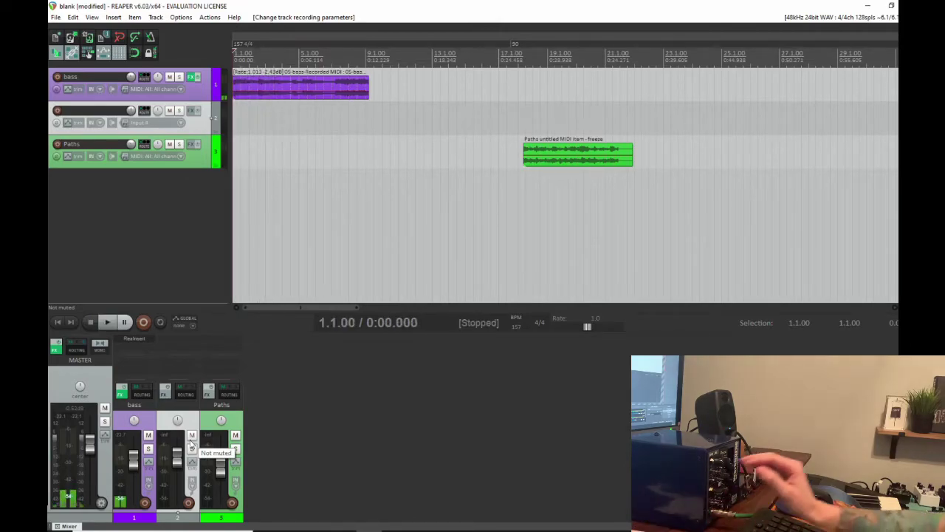
pyautogui.click(57, 110)
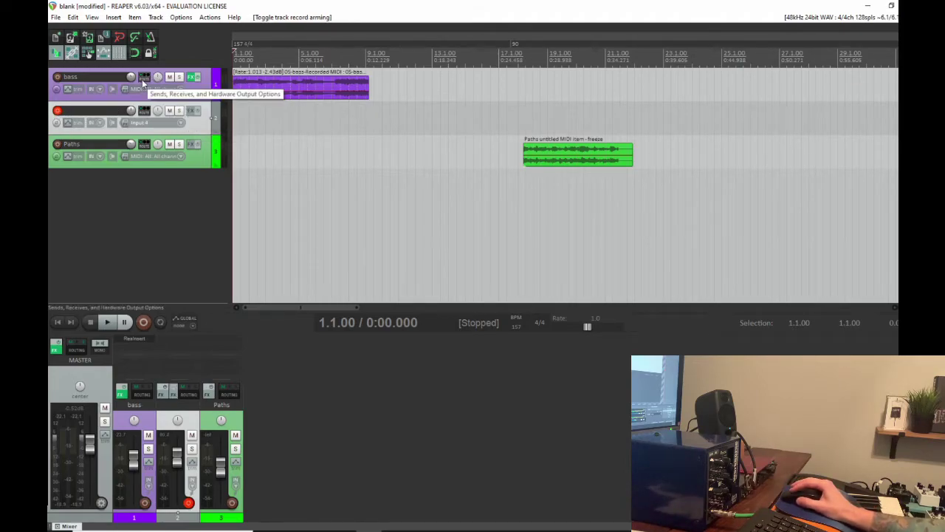
# Step: Add a send from the bass track to the armed new track and start playback
pyautogui.moveTo(163, 111); pyautogui.dragTo(194, 127)
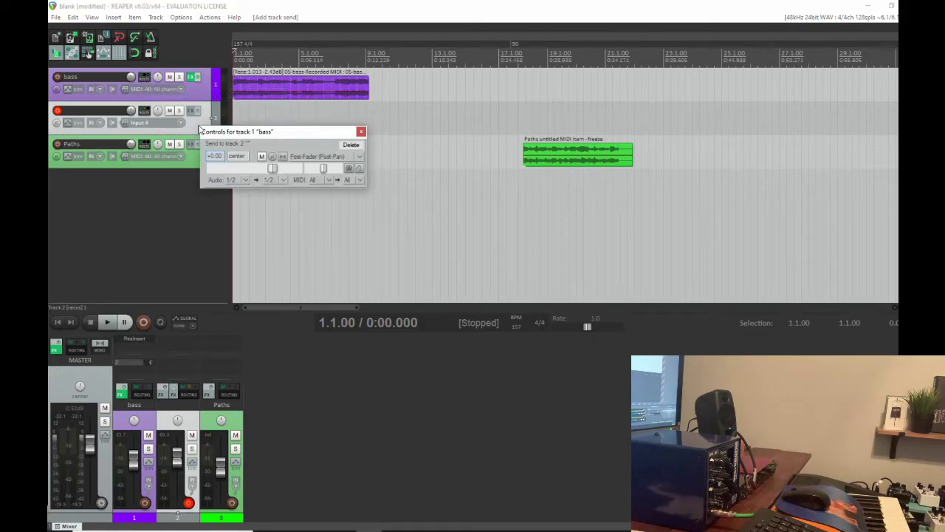
pyautogui.press('space')
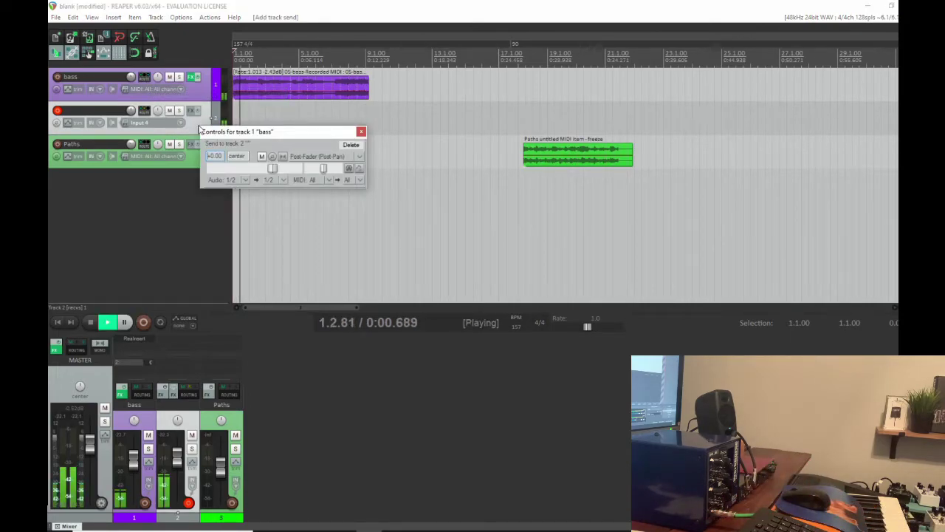
# Step: Stop playback and close the bass track's send controls
pyautogui.press('space')
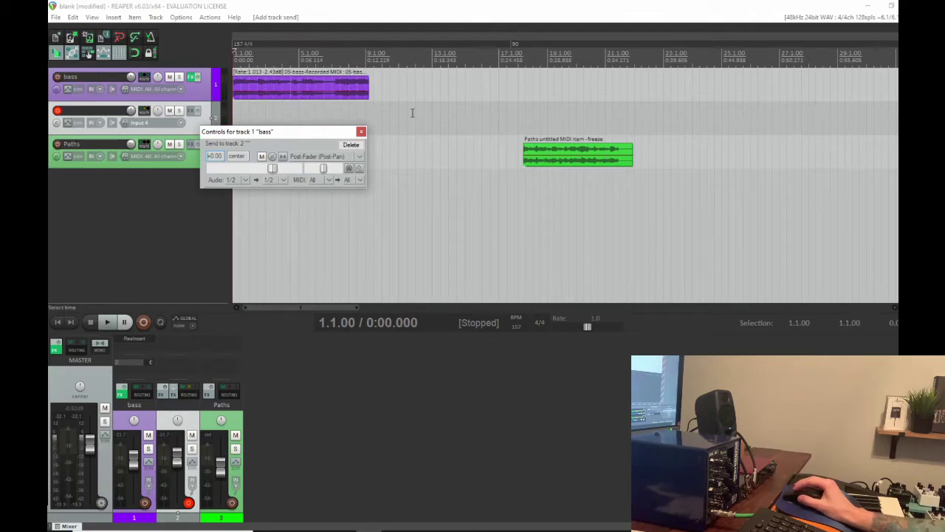
pyautogui.click(361, 132)
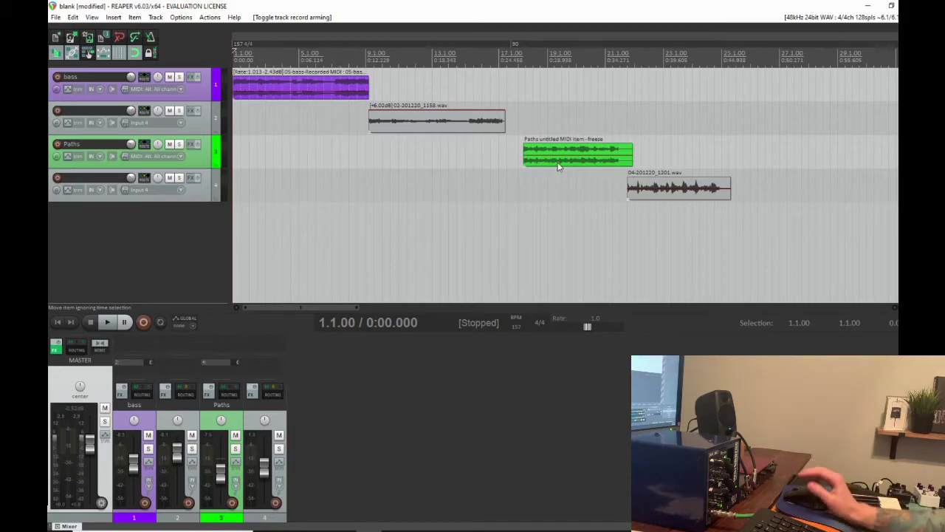
# Step: Add ReaInsert to track 2, set its left hardware send to Output 4, and load the user preset 500
pyautogui.click(192, 110)
pyautogui.doubleClick(435, 161)
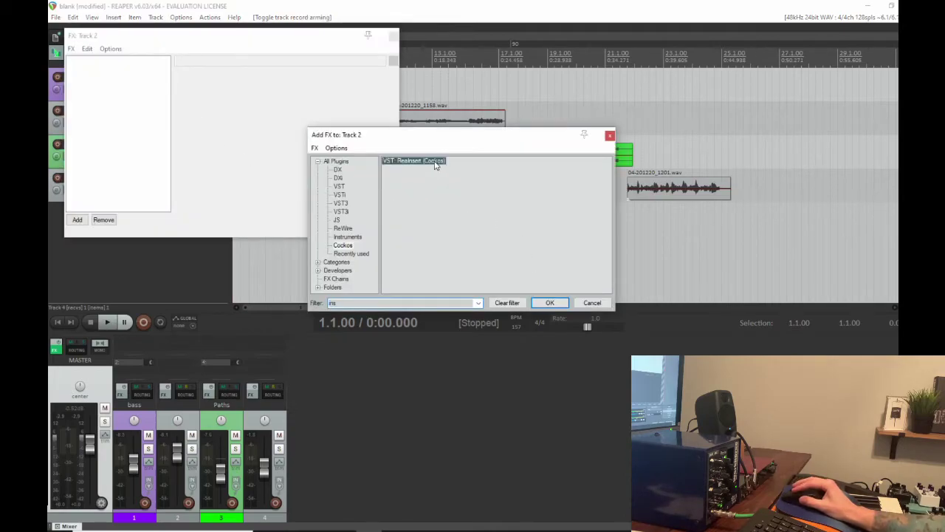
pyautogui.moveTo(312, 34); pyautogui.dragTo(507, 132)
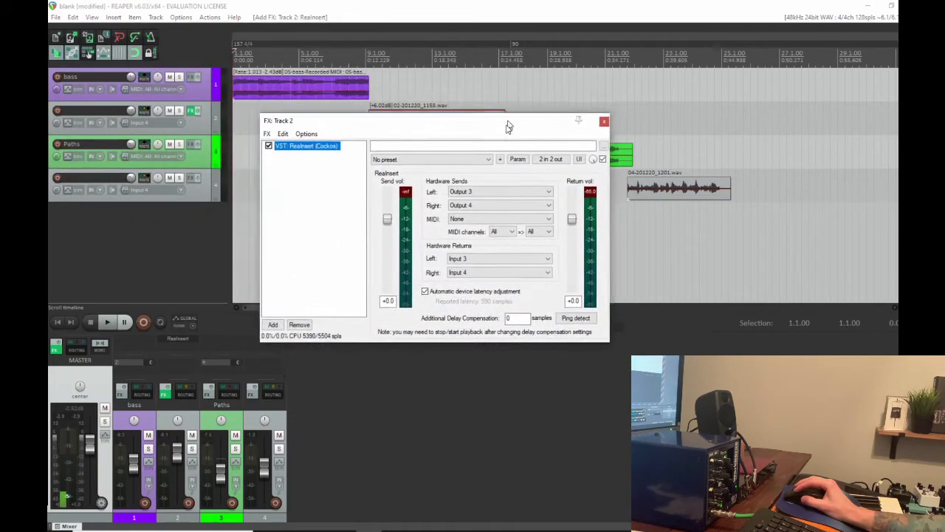
pyautogui.click(512, 200)
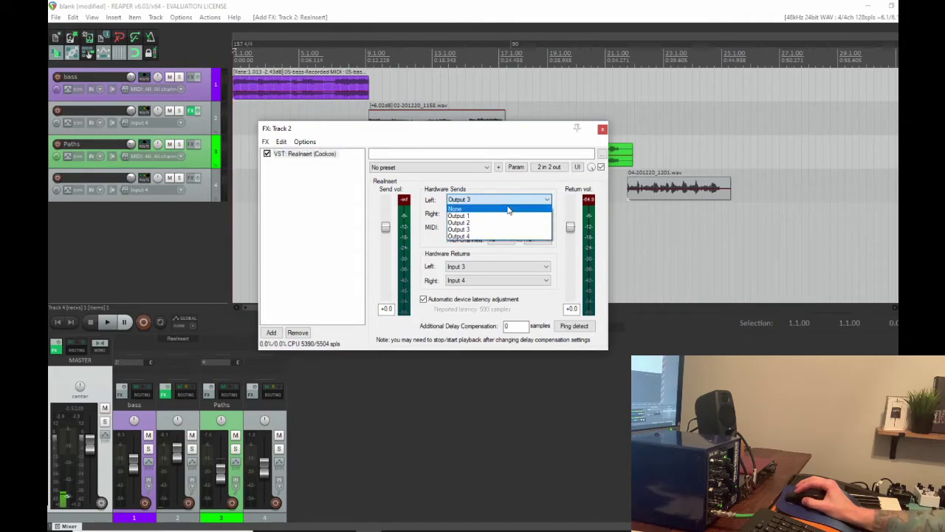
pyautogui.click(492, 237)
pyautogui.click(480, 167)
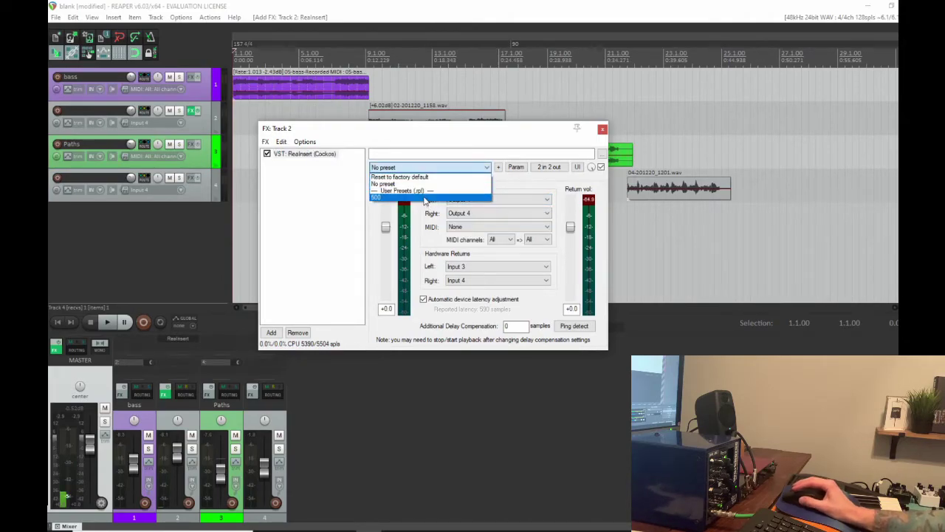
pyautogui.click(458, 193)
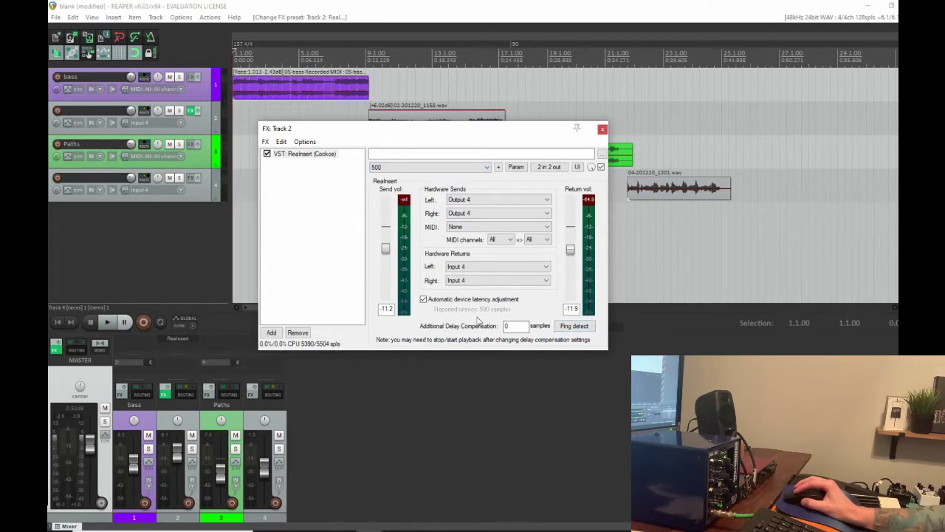
# Step: Turn off ReaInsert's automatic device latency adjustment and detect the additional delay compensation with a ping
pyautogui.click(426, 300)
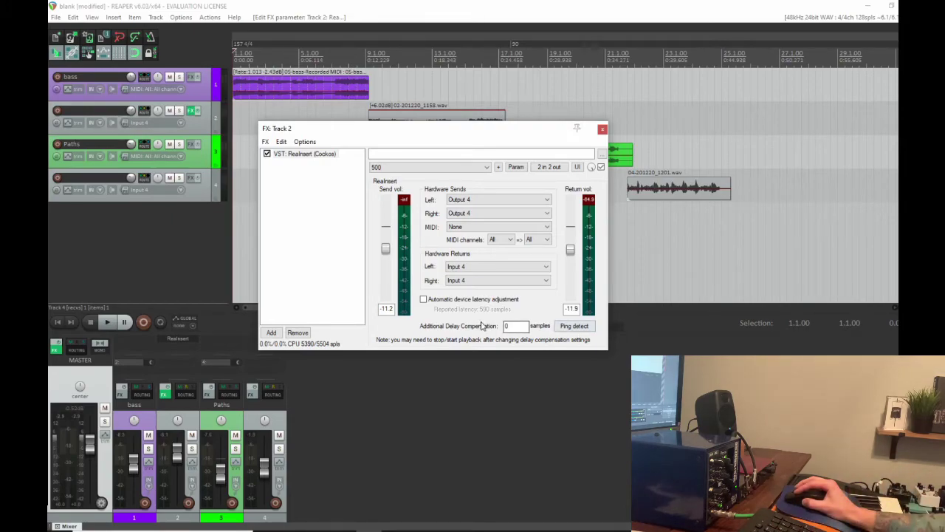
pyautogui.click(575, 327)
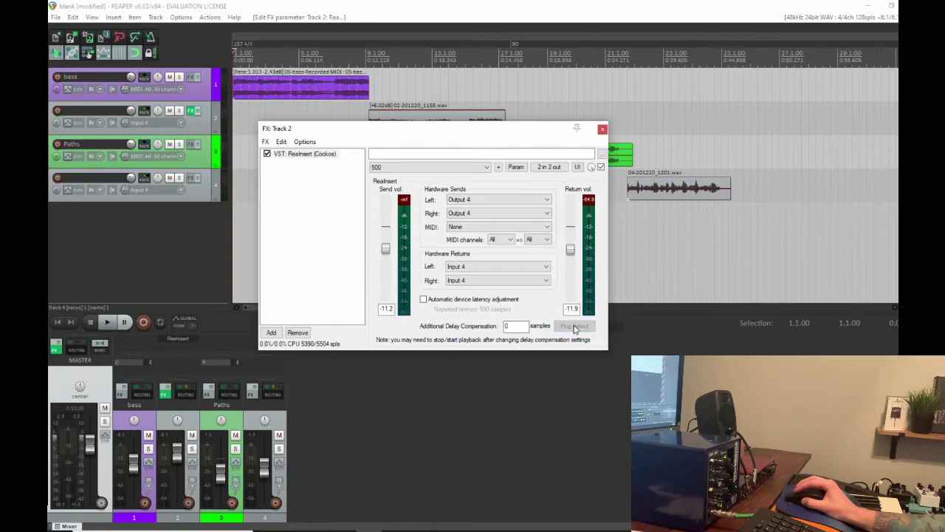
pyautogui.click(489, 328)
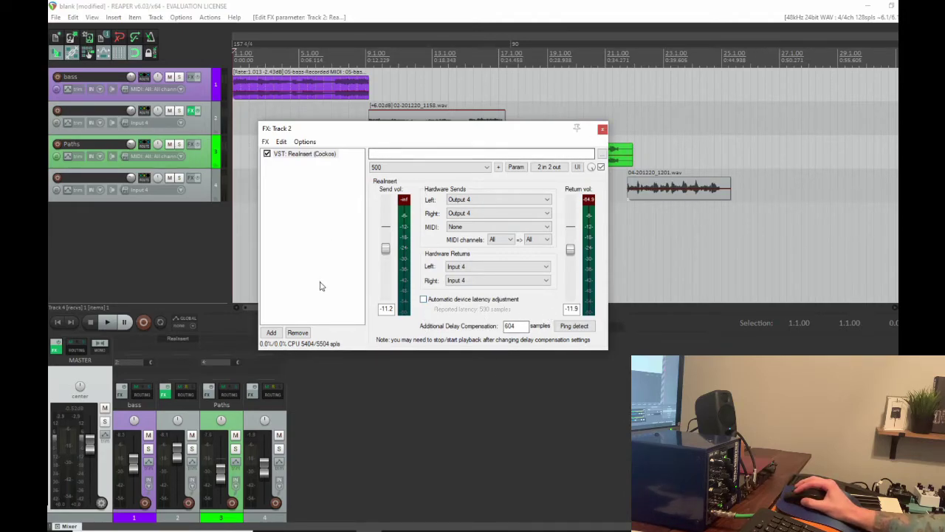
# Step: Remove ReaInsert from track 2 and close the track's effects window
pyautogui.click(297, 333)
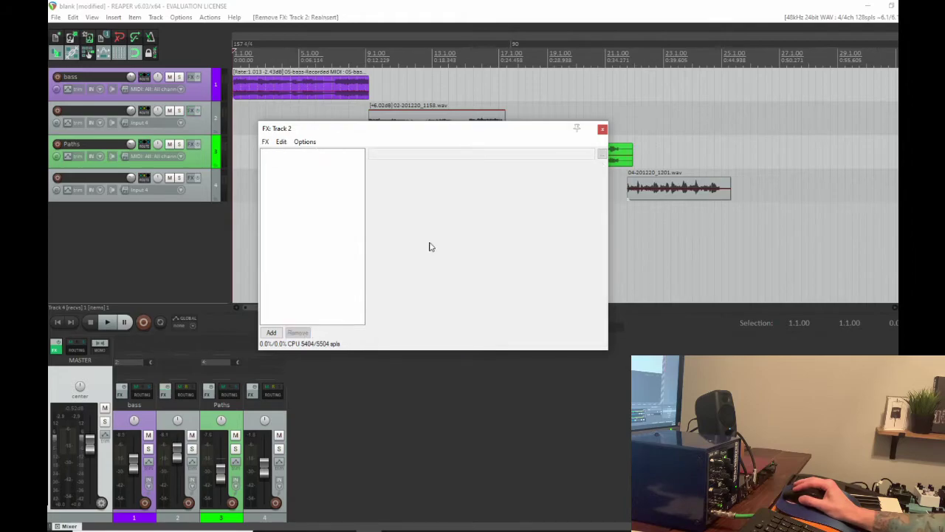
pyautogui.click(602, 129)
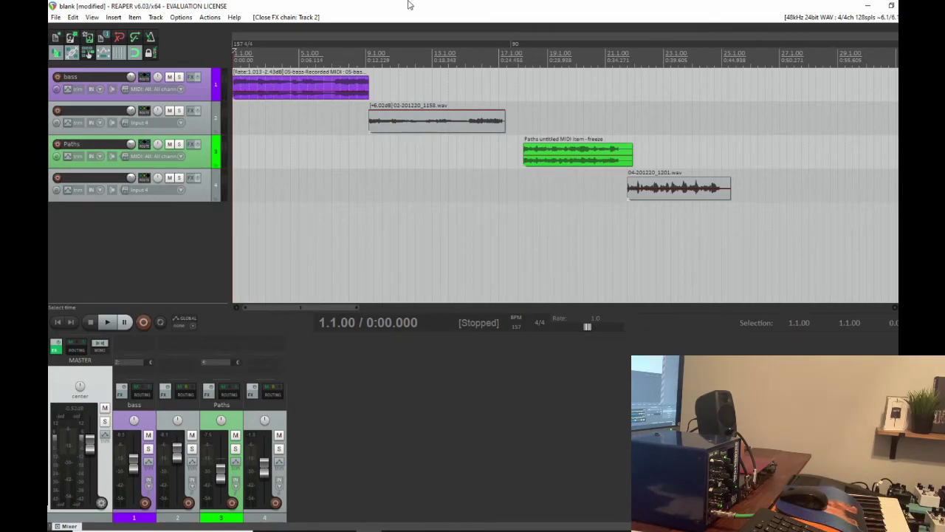
# Step: Play the project from the start to listen to the original and hardware-processed recordings
pyautogui.press('space')
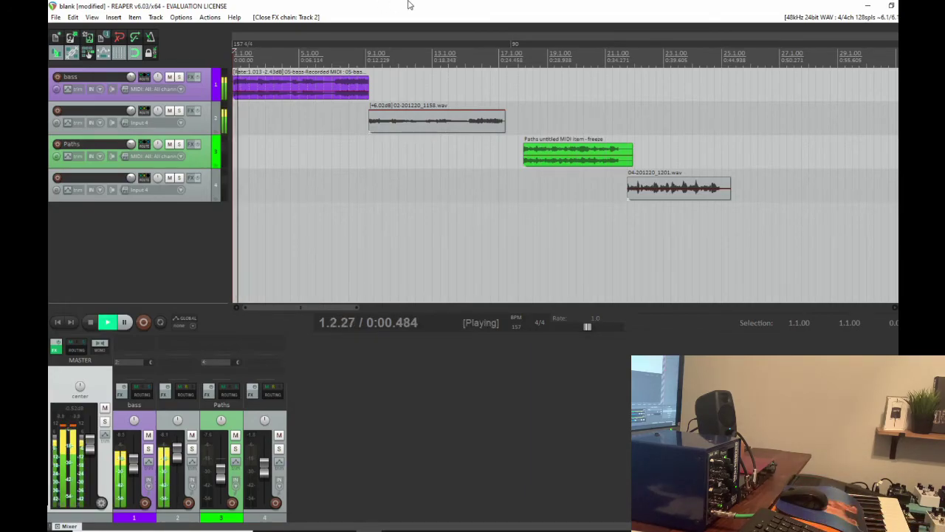